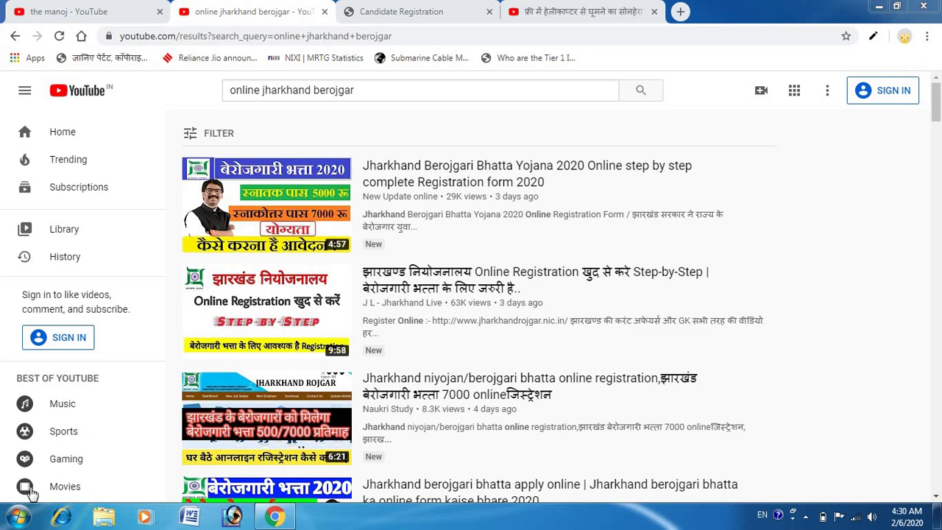
# Return to the Jharkhand Rojgar home page and open the registration form for a new job seeker
pyautogui.click(87, 9)
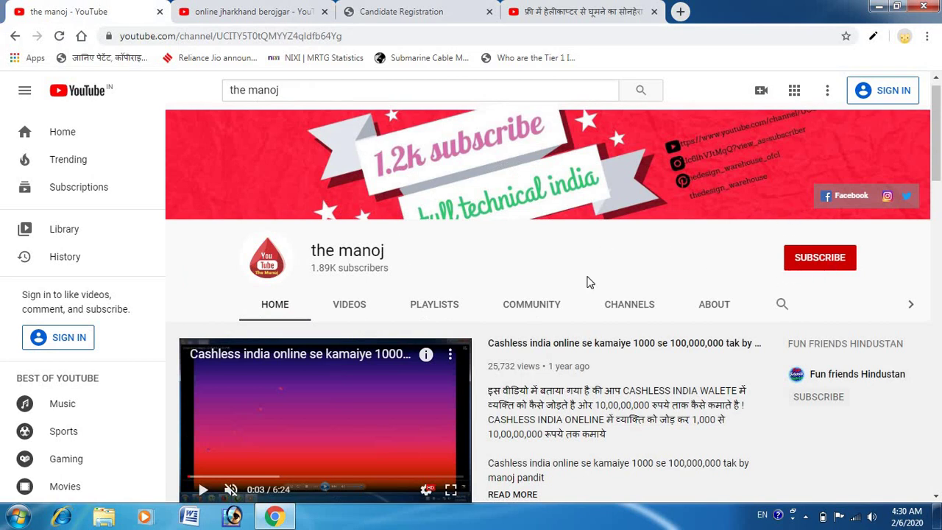
pyautogui.click(403, 8)
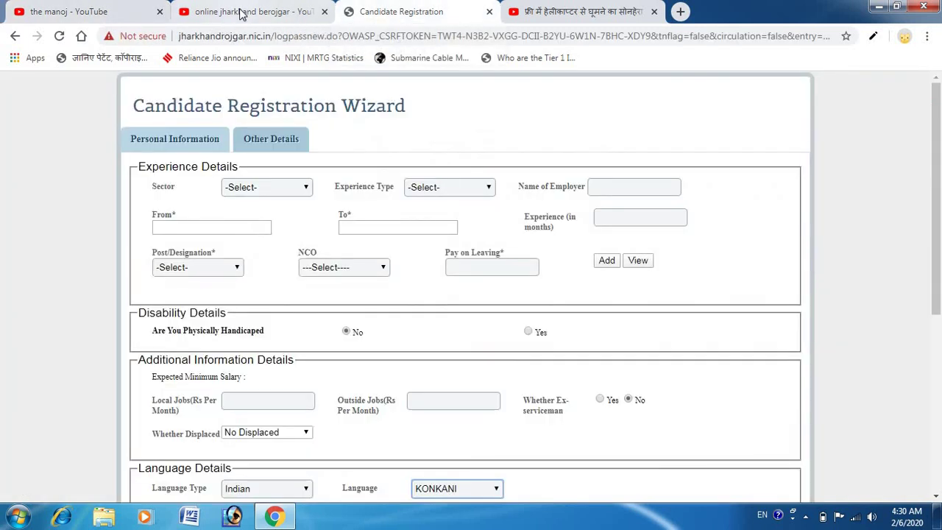
pyautogui.click(15, 36)
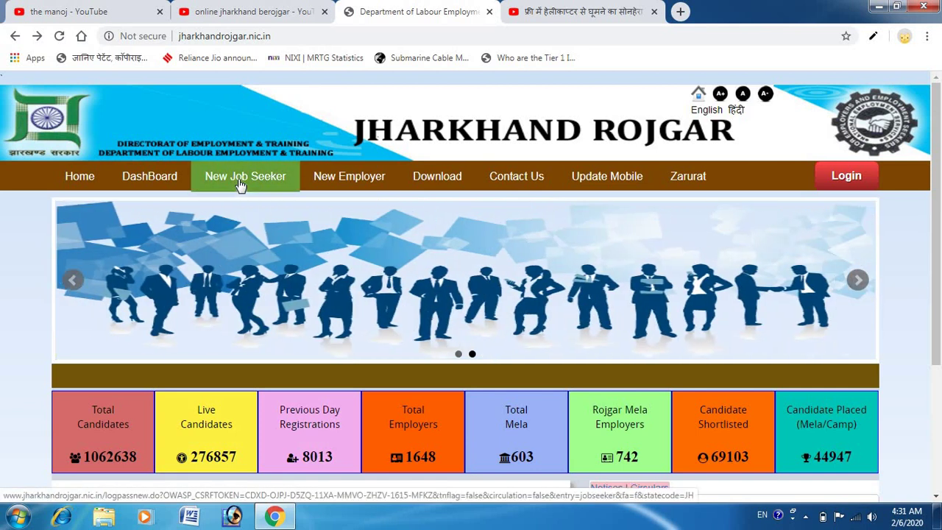
pyautogui.click(240, 184)
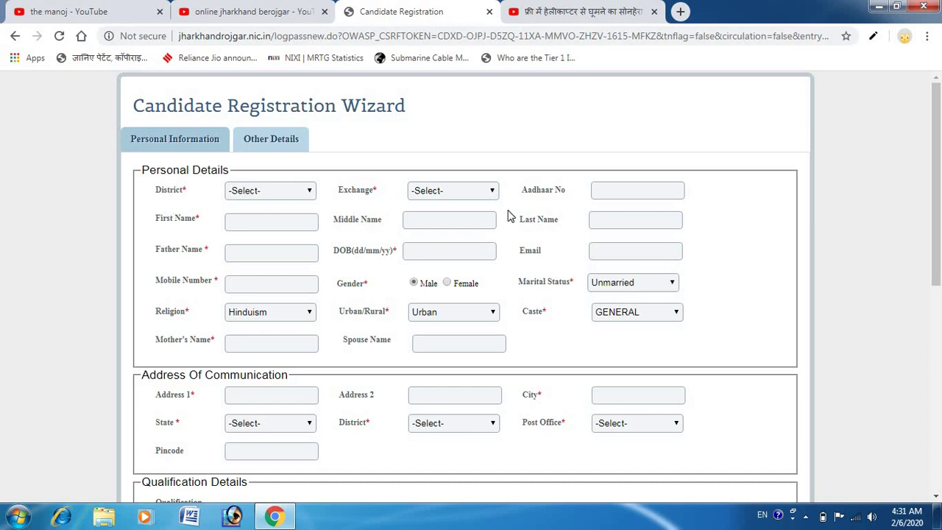
# Examine the Aadhaar number field and the first, middle and last name fields in the Personal Details section
pyautogui.click(618, 195)
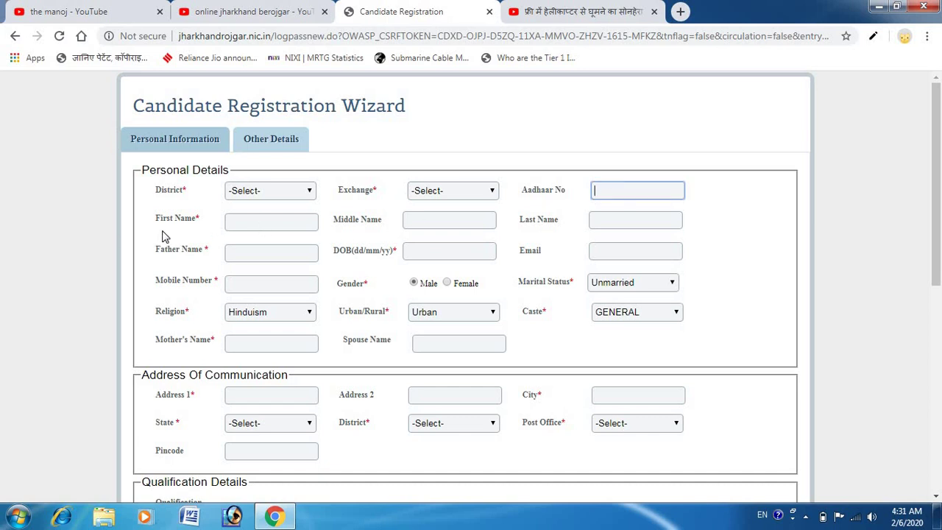
pyautogui.click(253, 226)
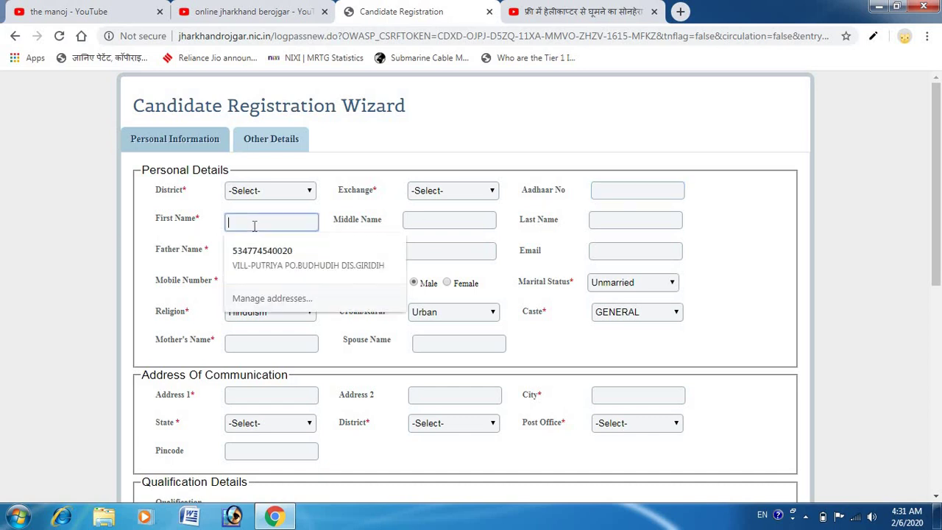
pyautogui.click(461, 218)
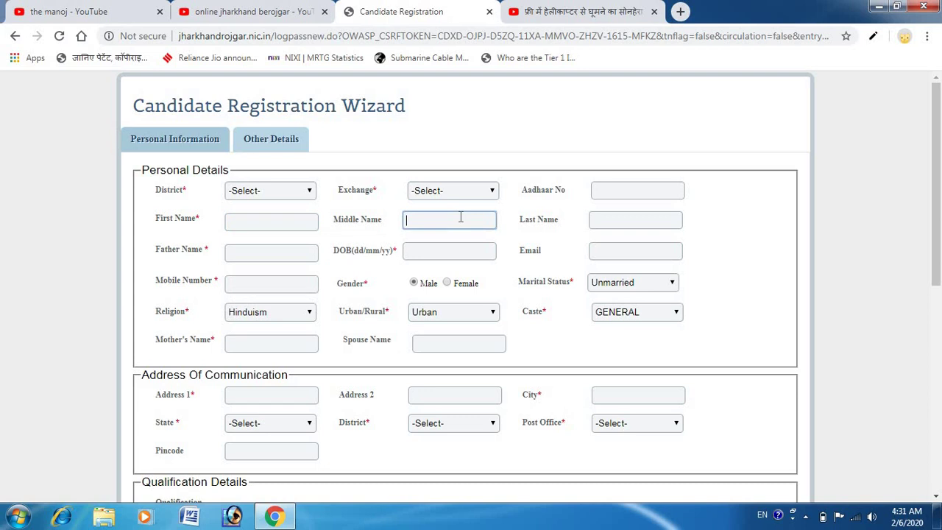
pyautogui.click(634, 220)
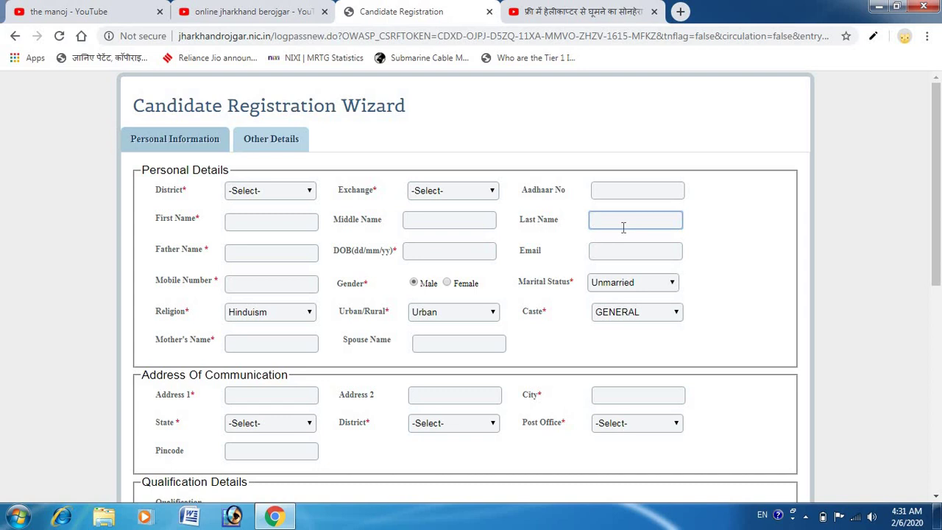
pyautogui.click(266, 228)
pyautogui.click(405, 222)
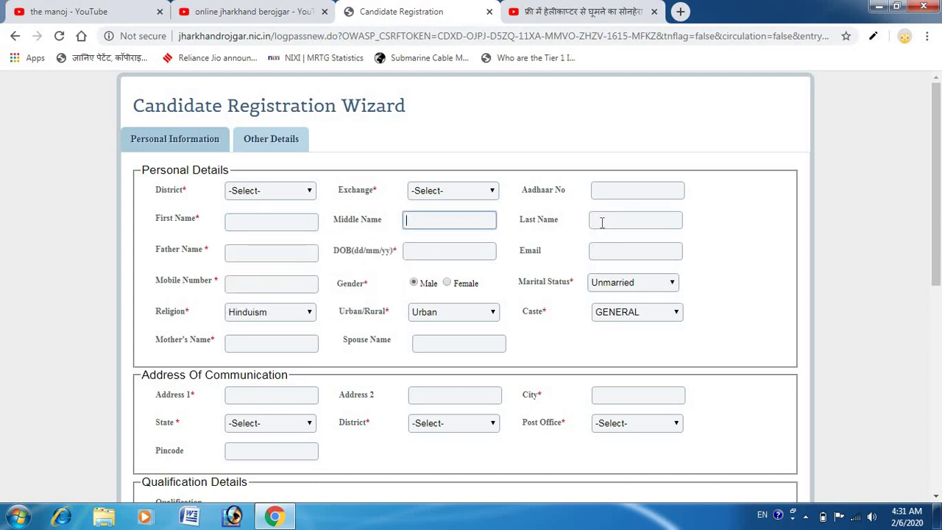
pyautogui.click(613, 219)
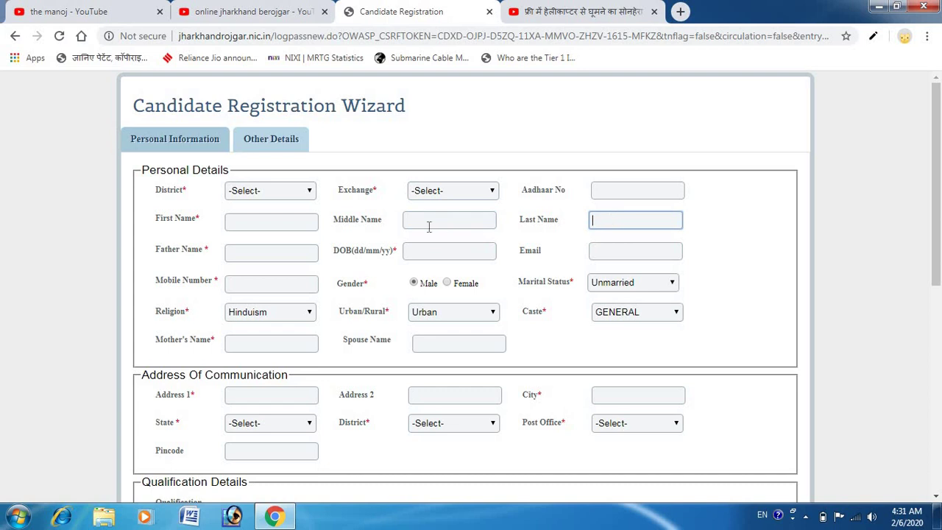
pyautogui.click(259, 219)
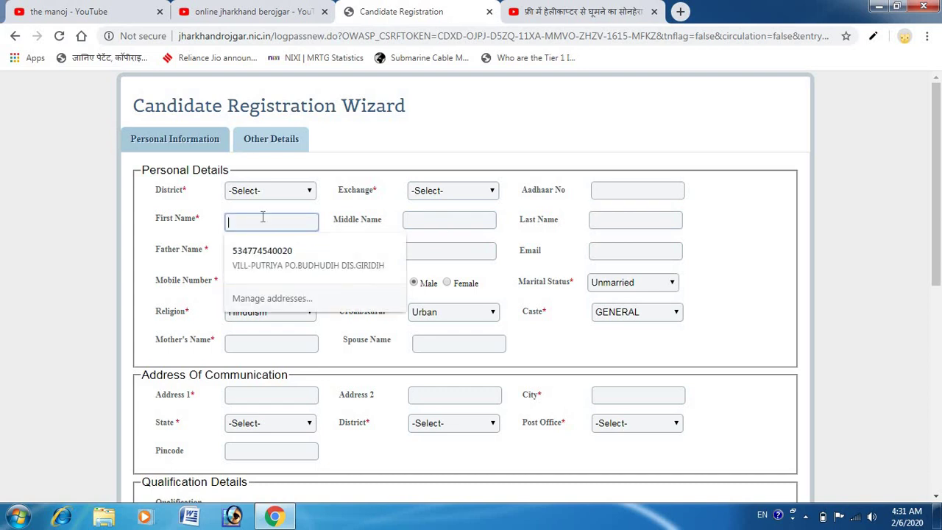
pyautogui.click(620, 224)
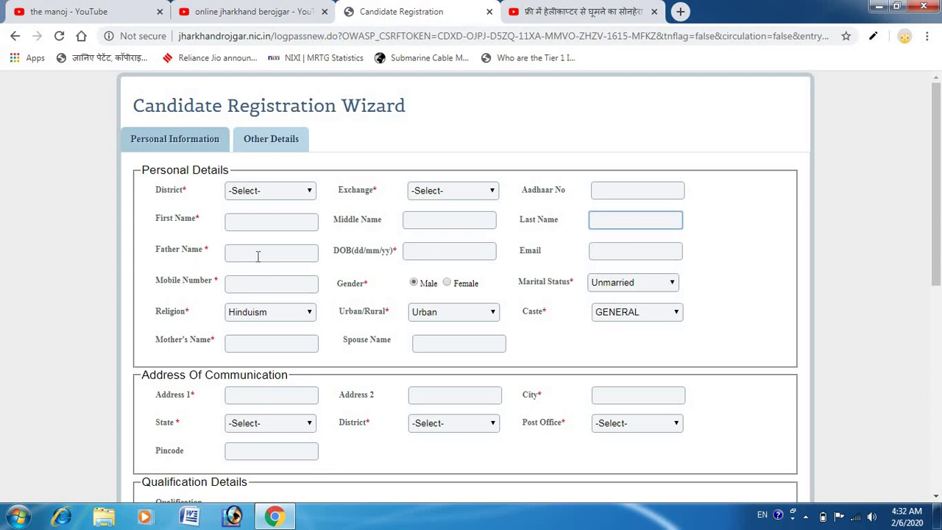
# Examine the selectable years of the date of birth field and the marital status options without choosing any
pyautogui.click(443, 253)
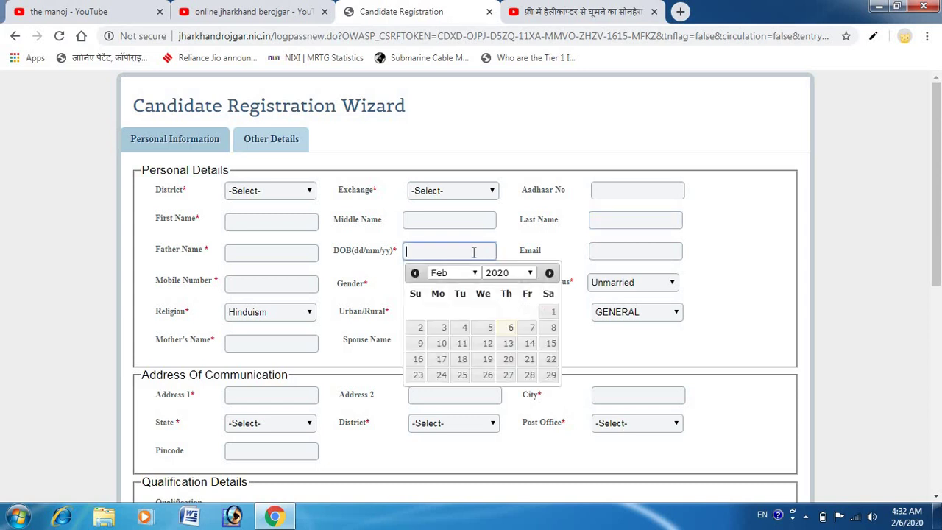
pyautogui.click(527, 274)
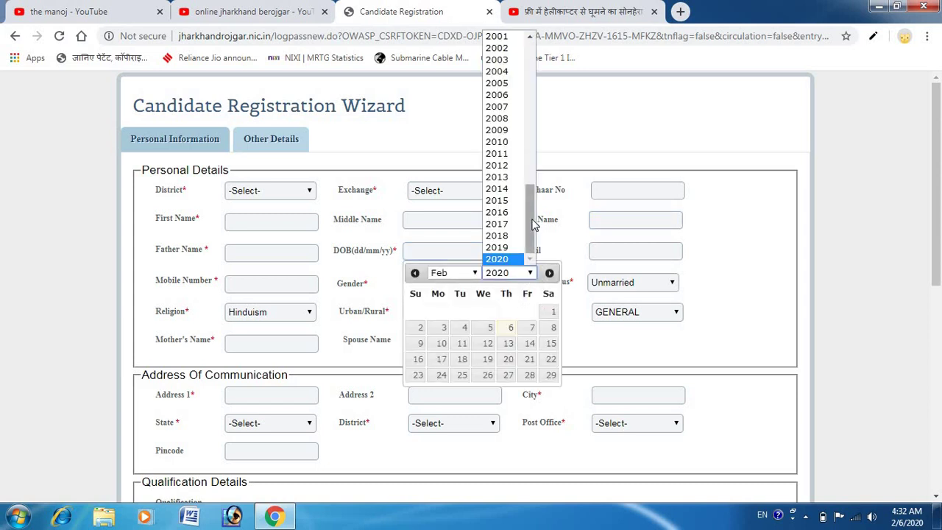
pyautogui.moveTo(534, 225); pyautogui.dragTo(529, 45)
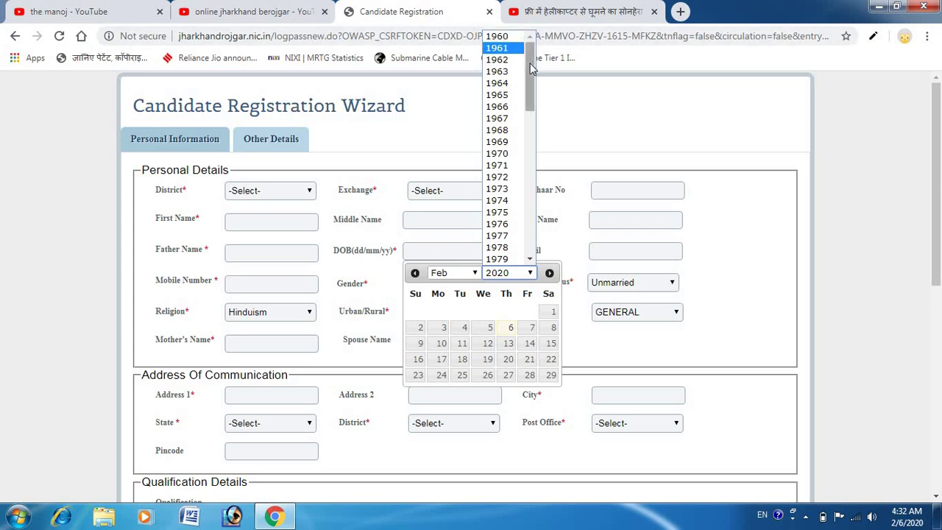
pyautogui.click(574, 257)
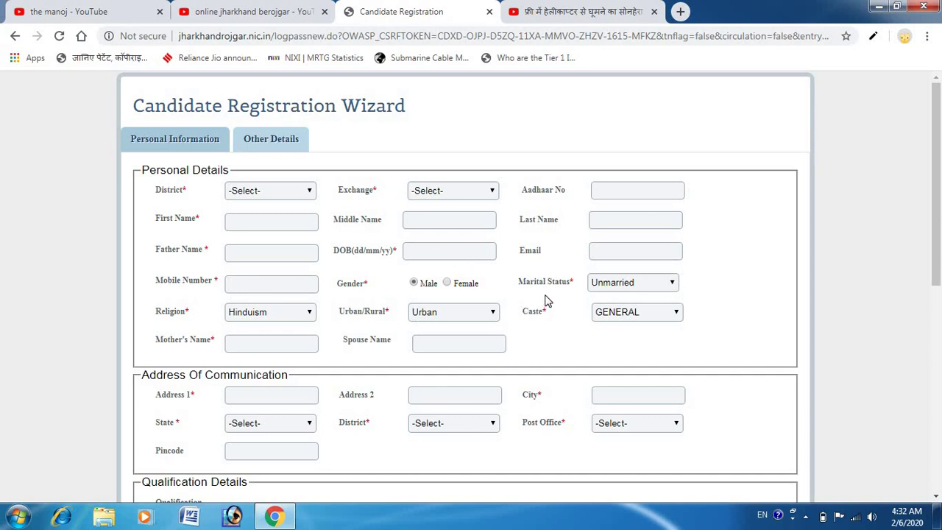
pyautogui.click(653, 289)
pyautogui.click(653, 289)
# Add a 10th Pass qualification with exam 10th/Matric Pass, stream HINDI, passing year 2013 and 72 percent
pyautogui.scroll(-4, 901, 476)
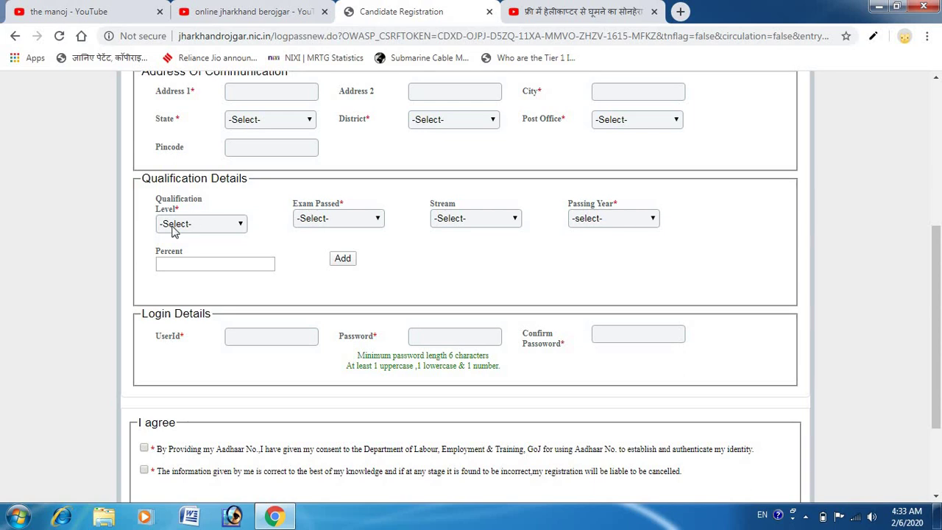
pyautogui.click(230, 226)
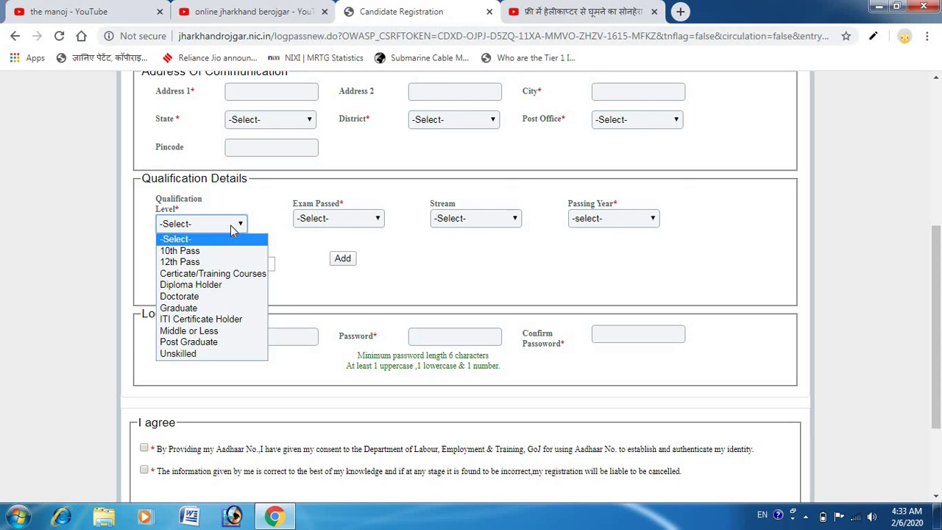
pyautogui.click(218, 253)
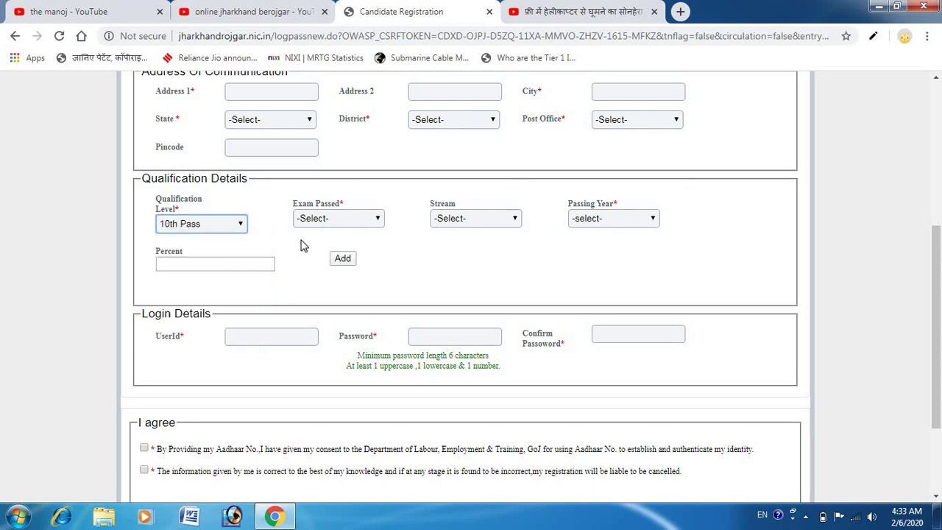
pyautogui.click(652, 218)
pyautogui.scroll(-3, 654, 267)
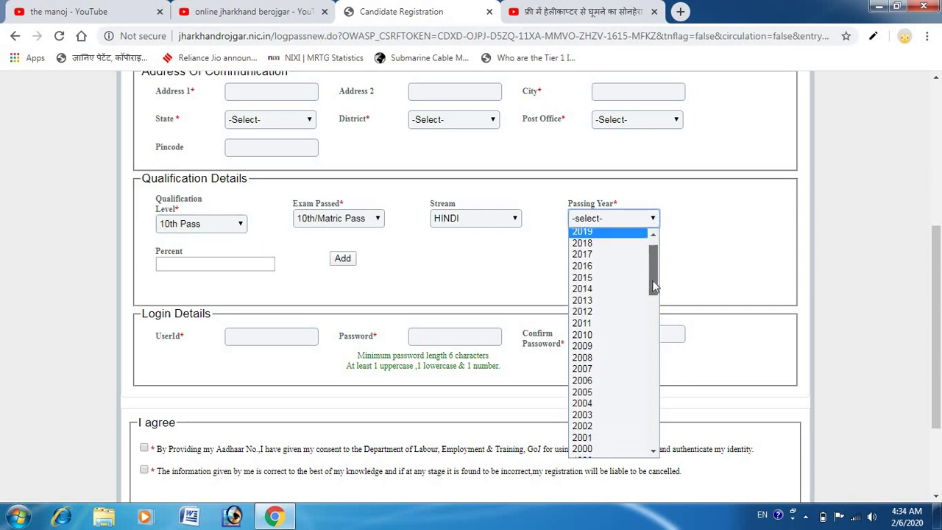
pyautogui.scroll(3, 604, 301)
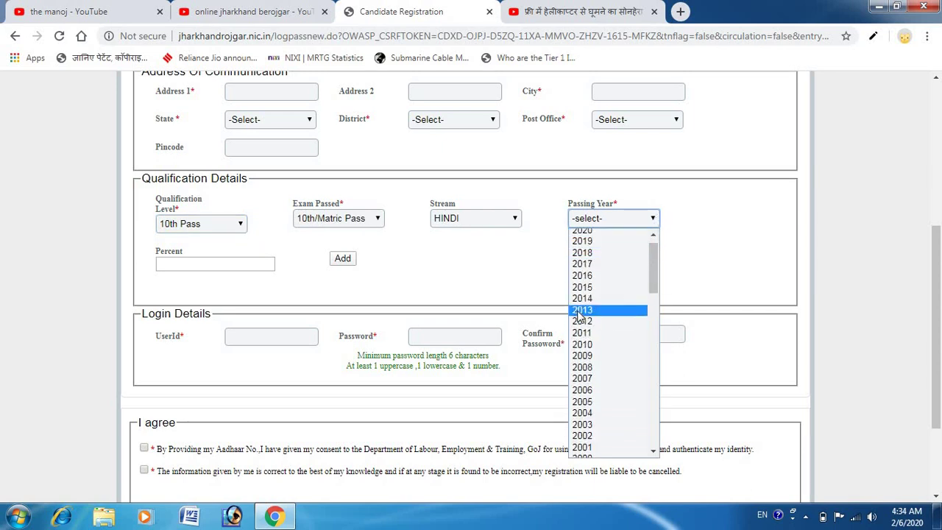
pyautogui.click(580, 311)
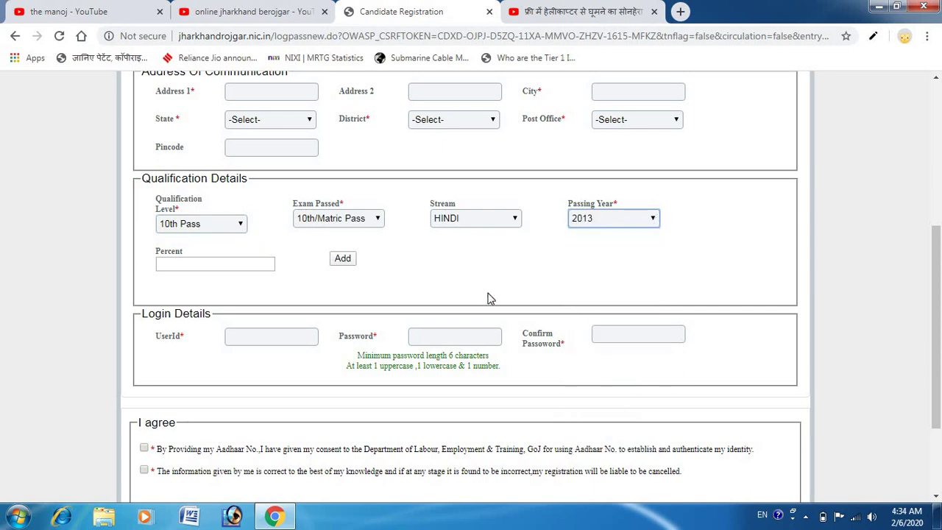
pyautogui.click(210, 265)
pyautogui.write('72')
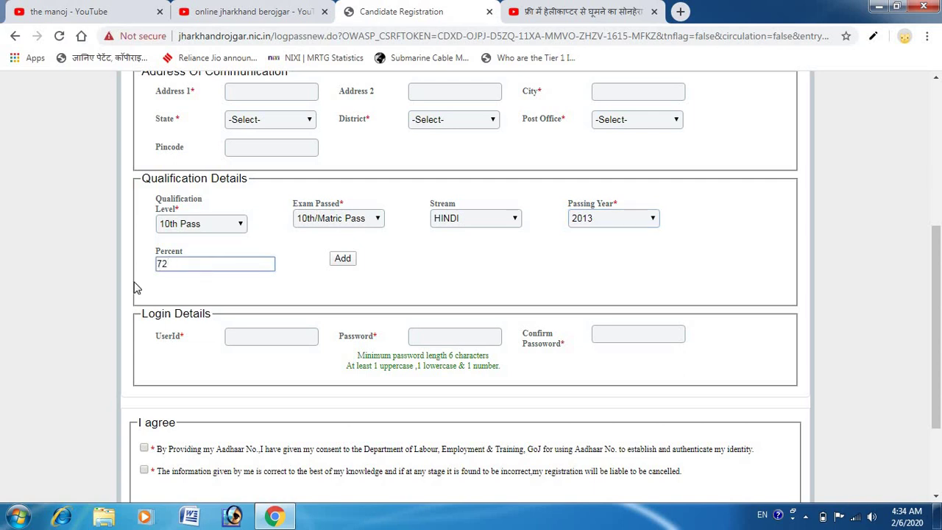
pyautogui.click(342, 259)
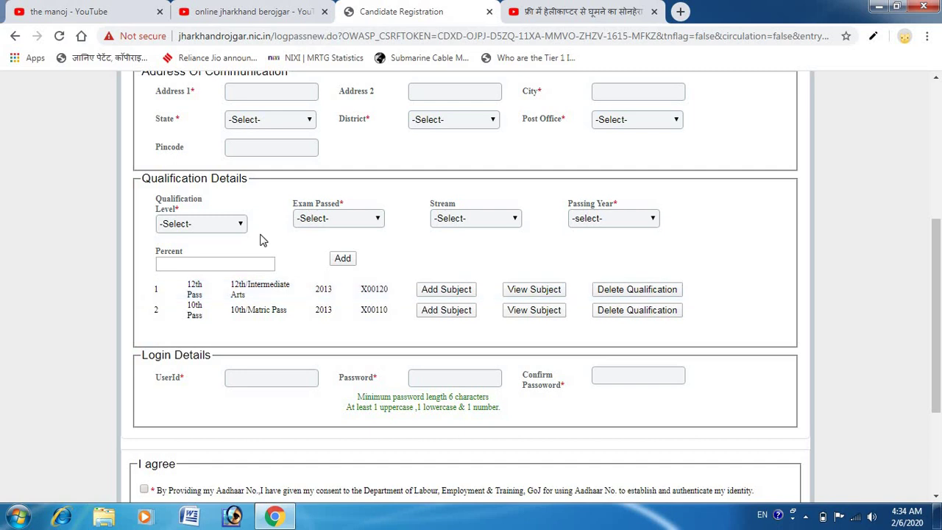
# Review the qualification level options and tick the Aadhaar consent declaration in the I agree section
pyautogui.click(227, 225)
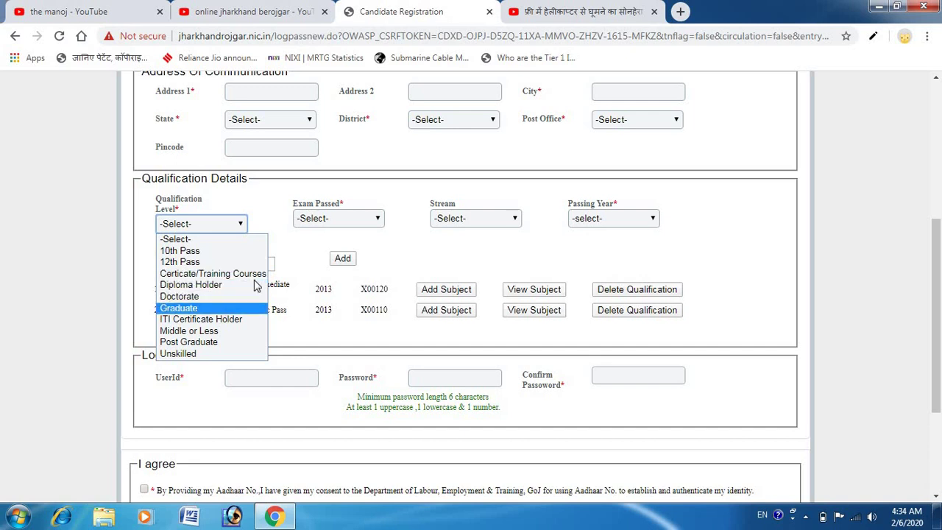
pyautogui.click(307, 248)
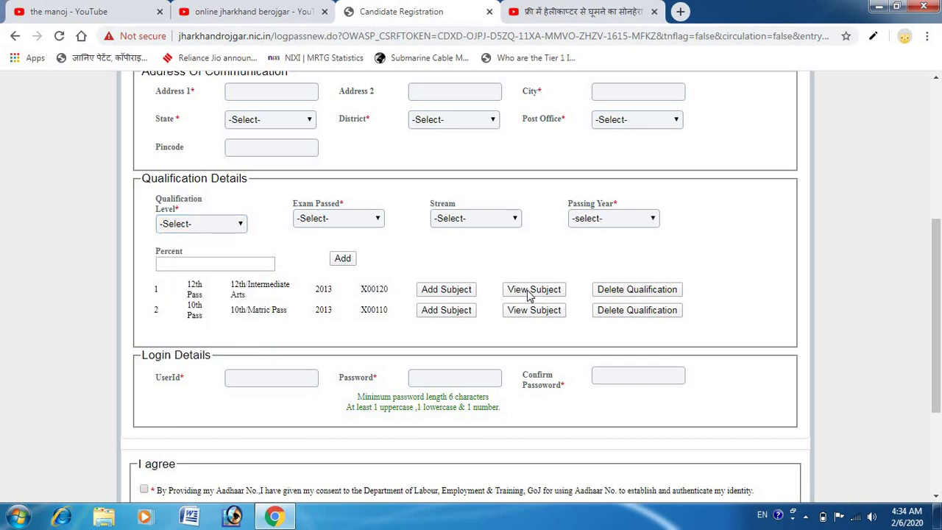
pyautogui.moveTo(937, 279); pyautogui.dragTo(937, 319)
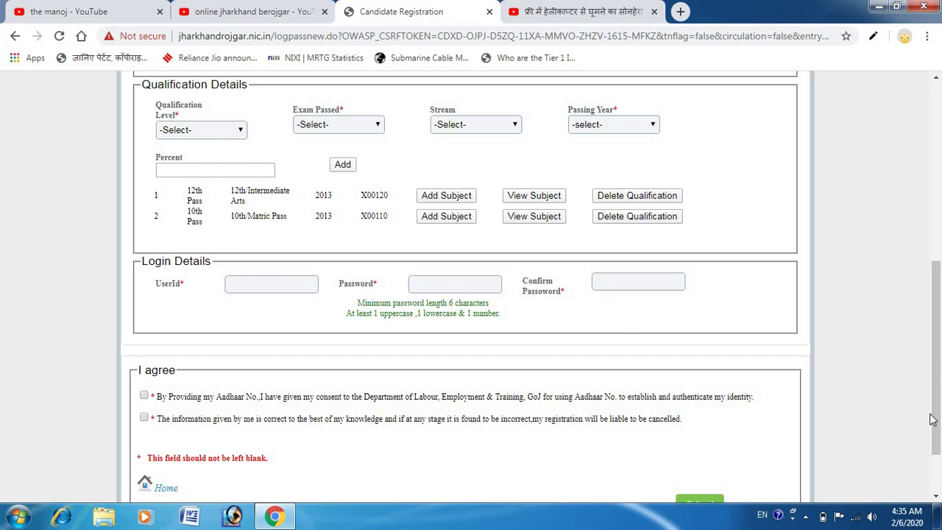
pyautogui.scroll(-2, 936, 384)
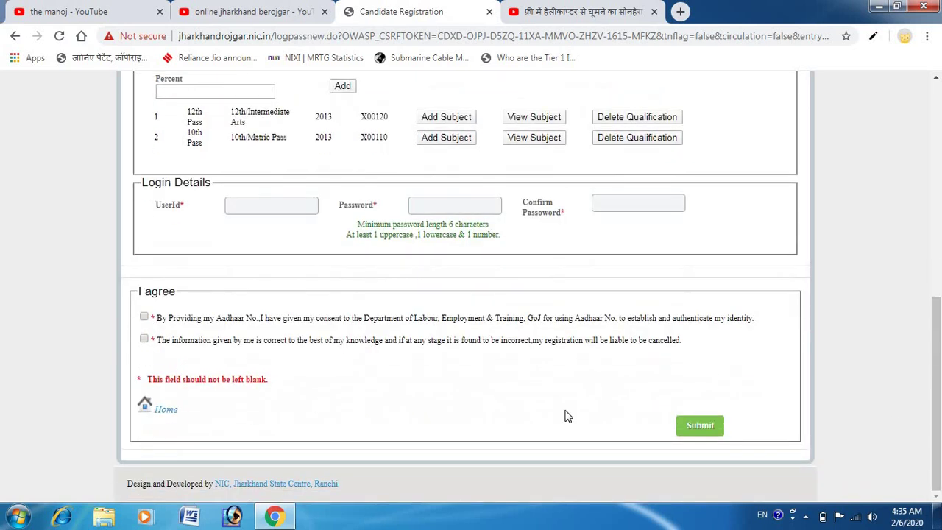
pyautogui.click(143, 317)
# Open the Other Details section and set the experience sector to Others and the experience type to OTHERS
pyautogui.click(936, 78)
pyautogui.scroll(4, 935, 81)
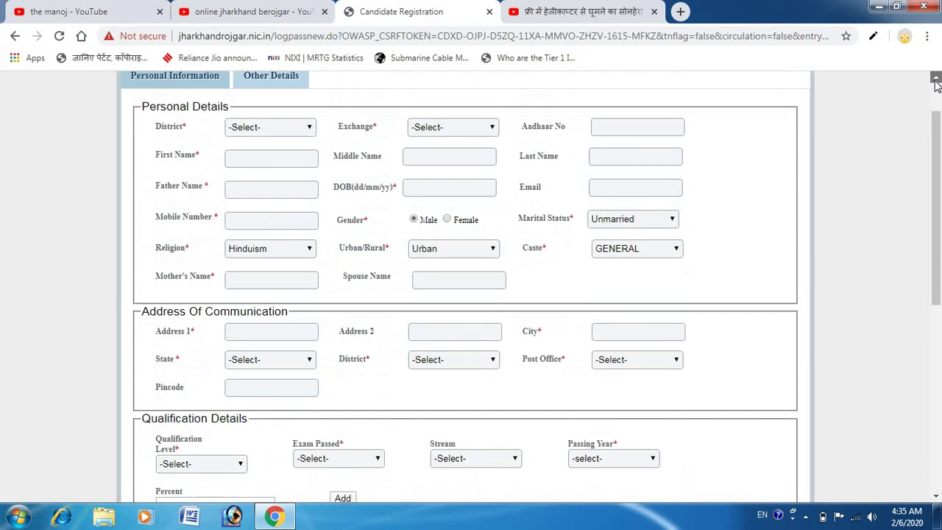
pyautogui.click(283, 141)
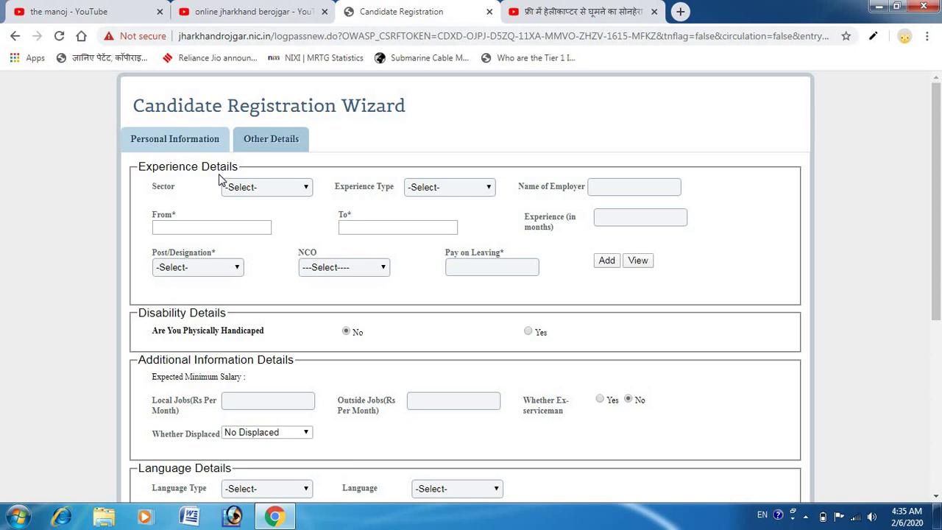
pyautogui.click(306, 189)
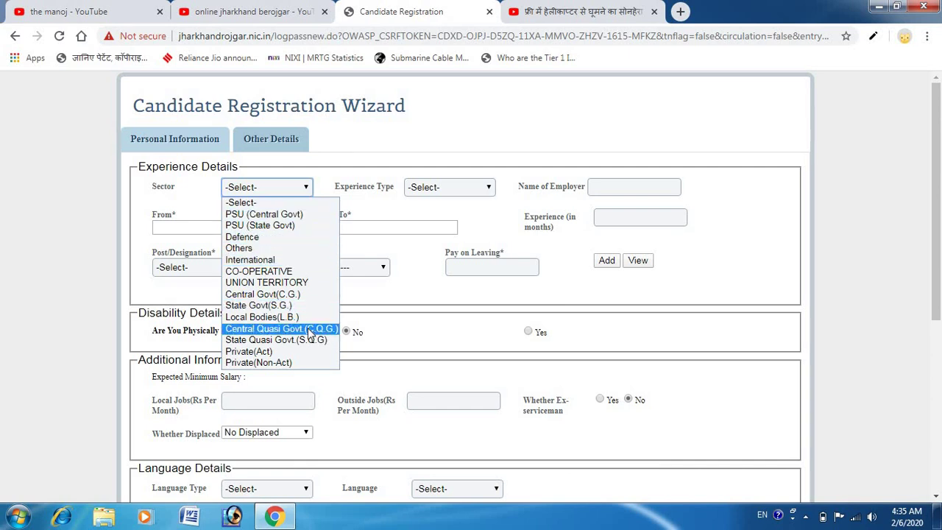
pyautogui.click(261, 251)
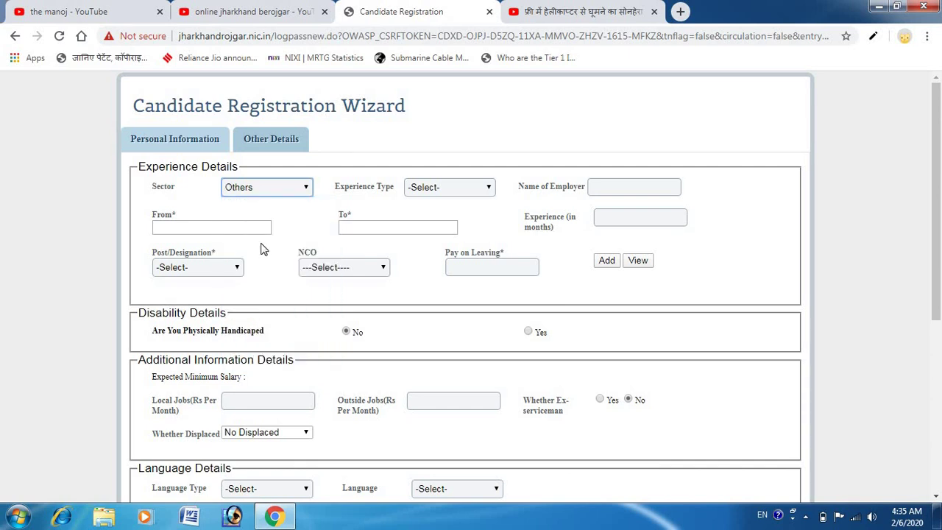
pyautogui.click(488, 188)
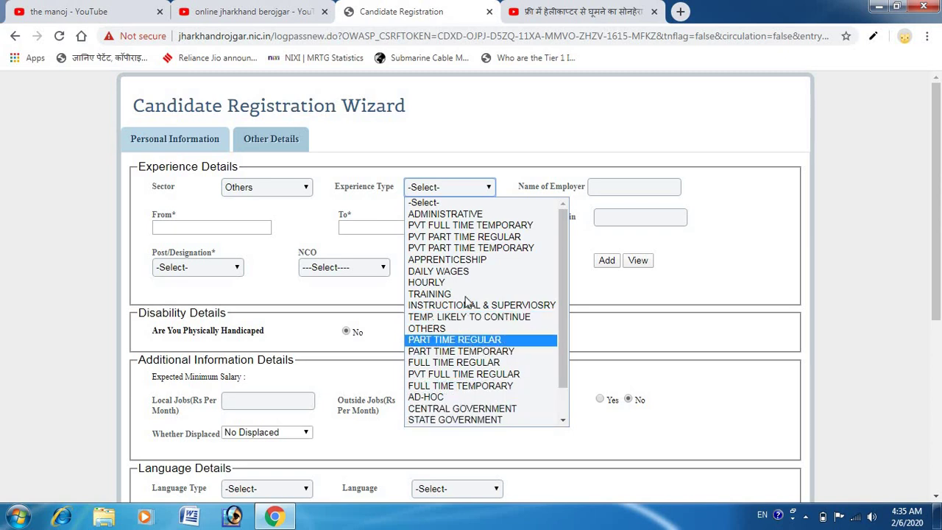
pyautogui.click(466, 329)
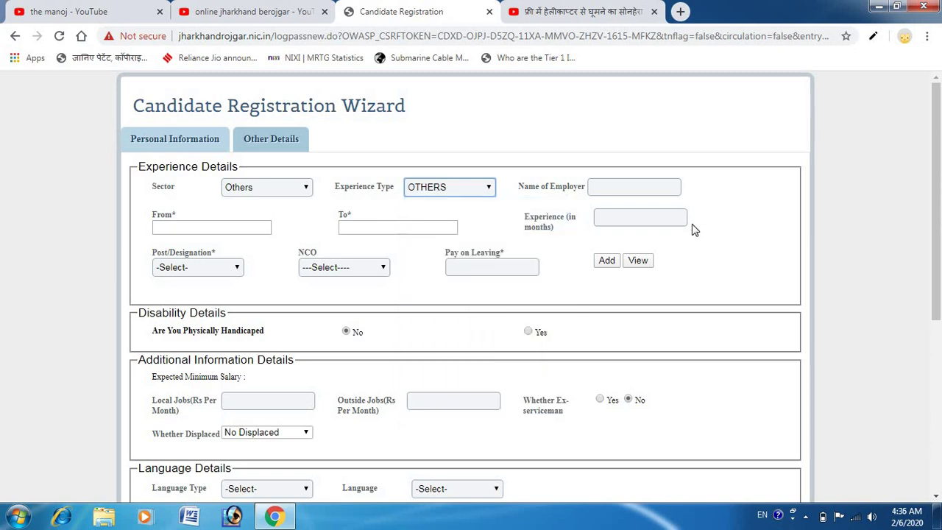
# Check the employer name and the From and To date fields without filling them, and enter 0 as the experience in months
pyautogui.click(623, 187)
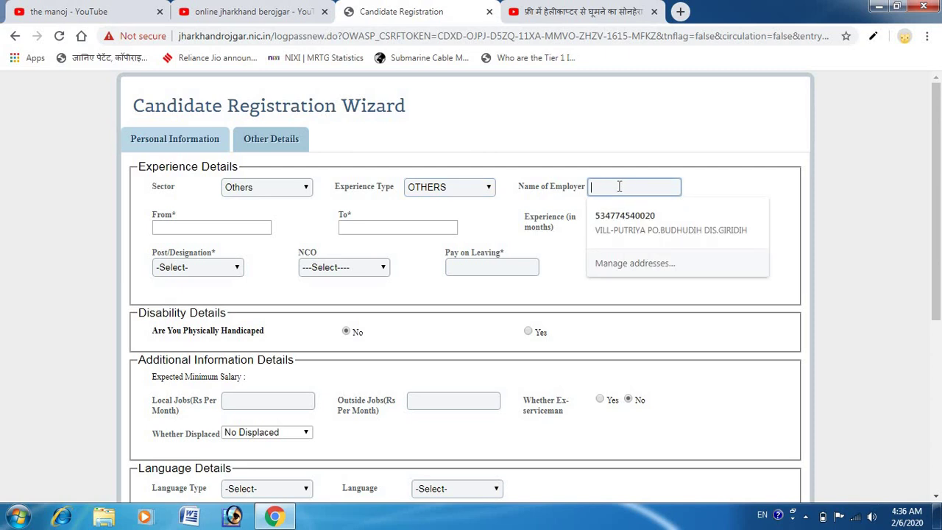
pyautogui.click(578, 162)
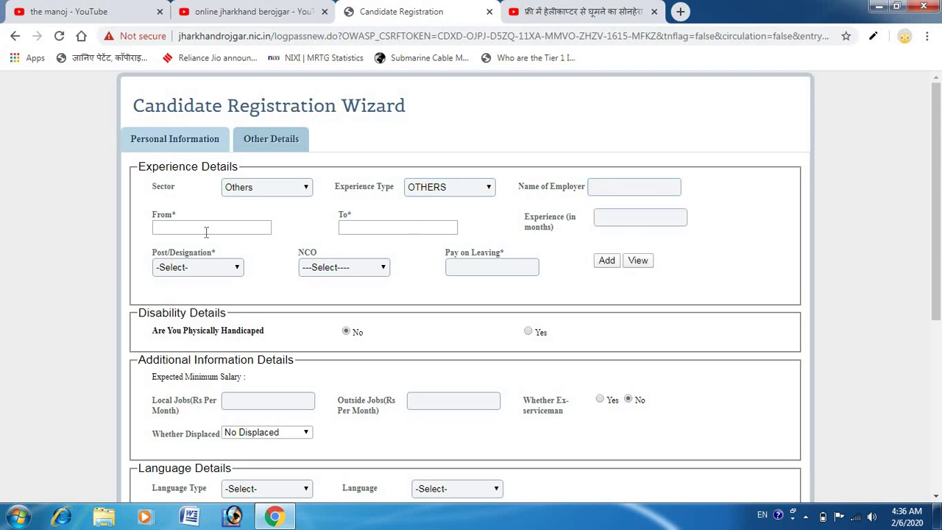
pyautogui.click(181, 226)
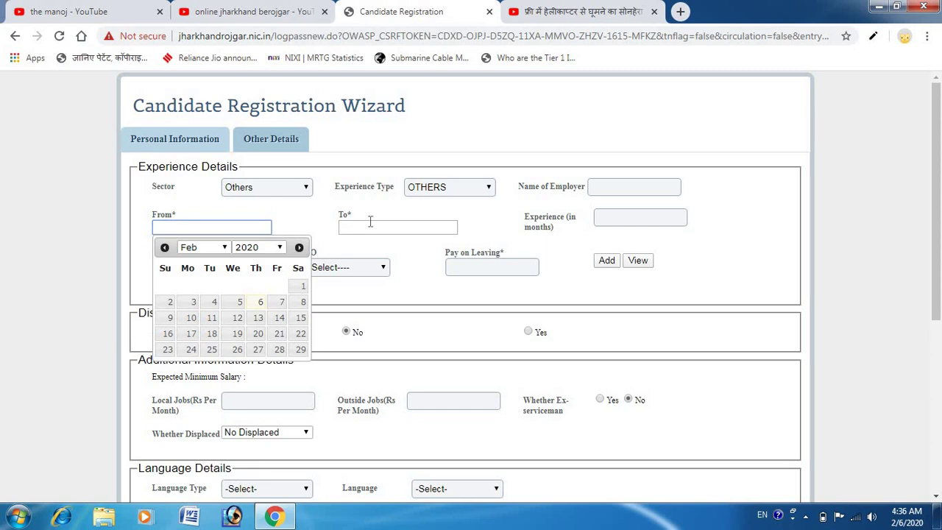
pyautogui.click(370, 224)
pyautogui.click(173, 224)
pyautogui.click(378, 223)
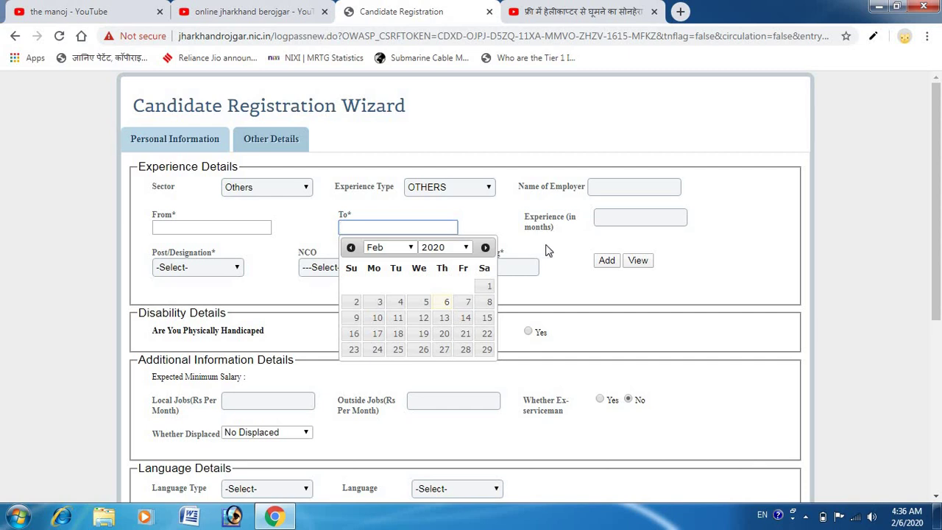
pyautogui.click(621, 220)
pyautogui.write('0')
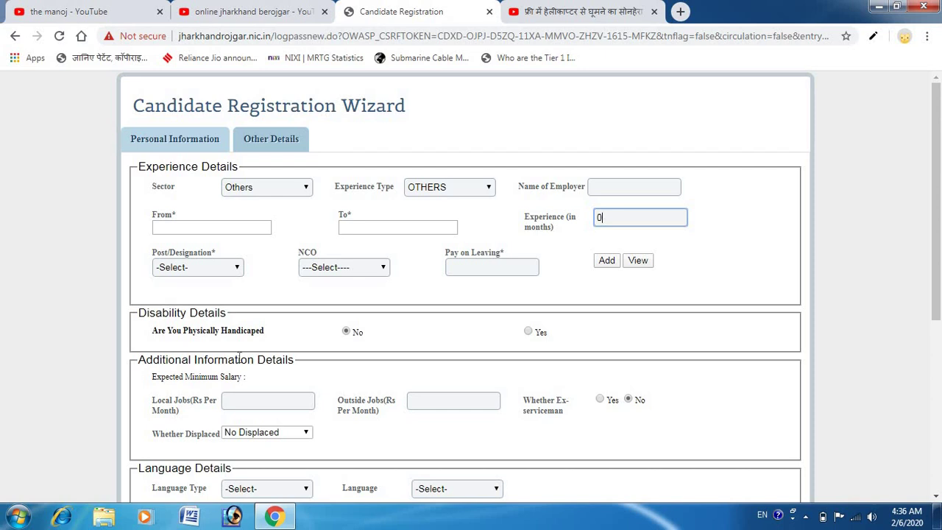
# Examine the disability fields required for a physically handicapped candidate, leaving the answer set to No
pyautogui.click(527, 332)
pyautogui.click(344, 333)
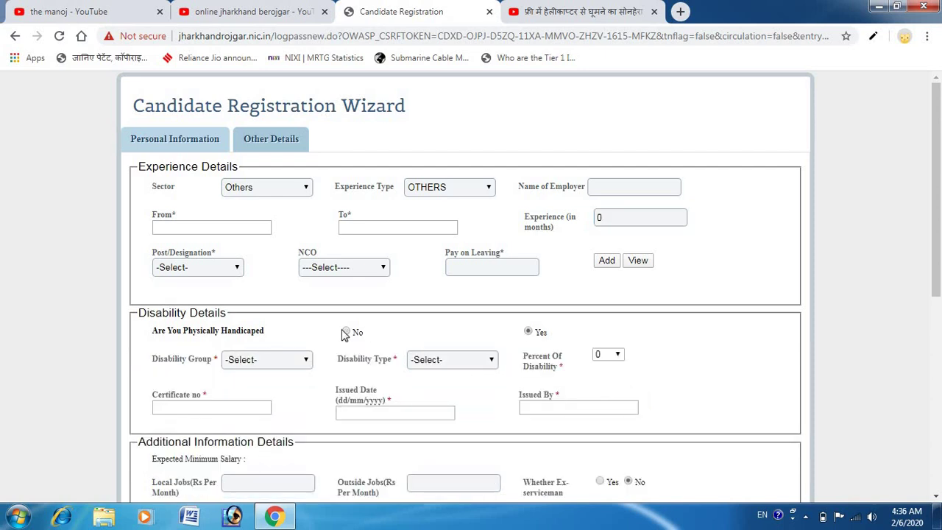
pyautogui.click(528, 332)
pyautogui.click(347, 333)
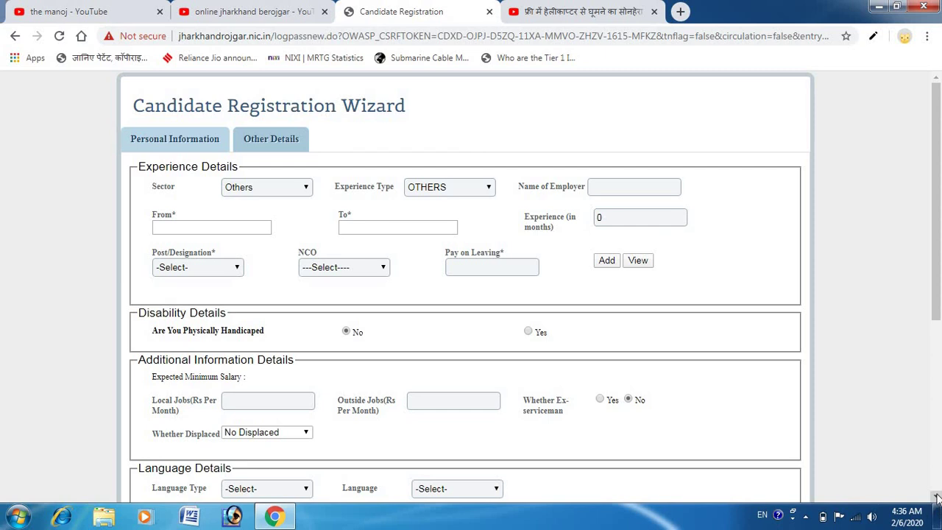
# Add HINDI as an Indian language with read, write and speak proficiency in Language Details
pyautogui.scroll(-5, 936, 498)
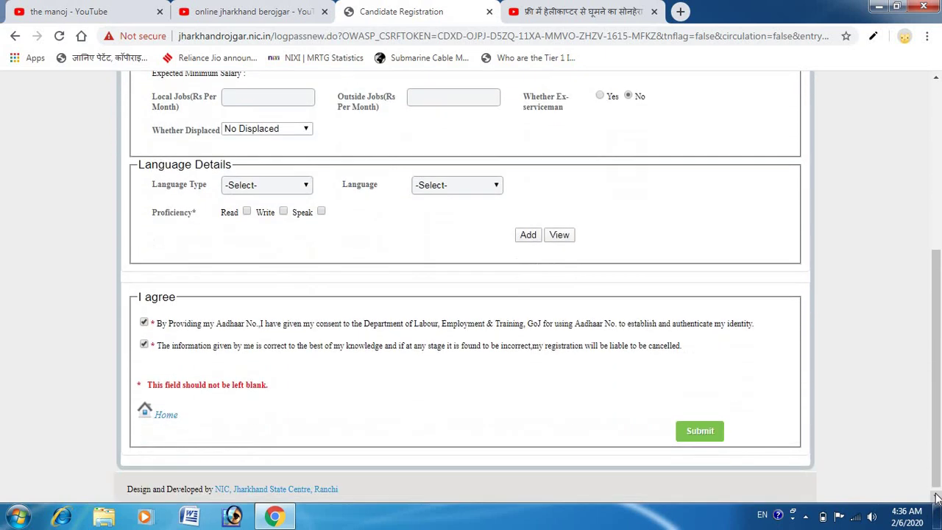
pyautogui.click(303, 189)
pyautogui.click(284, 223)
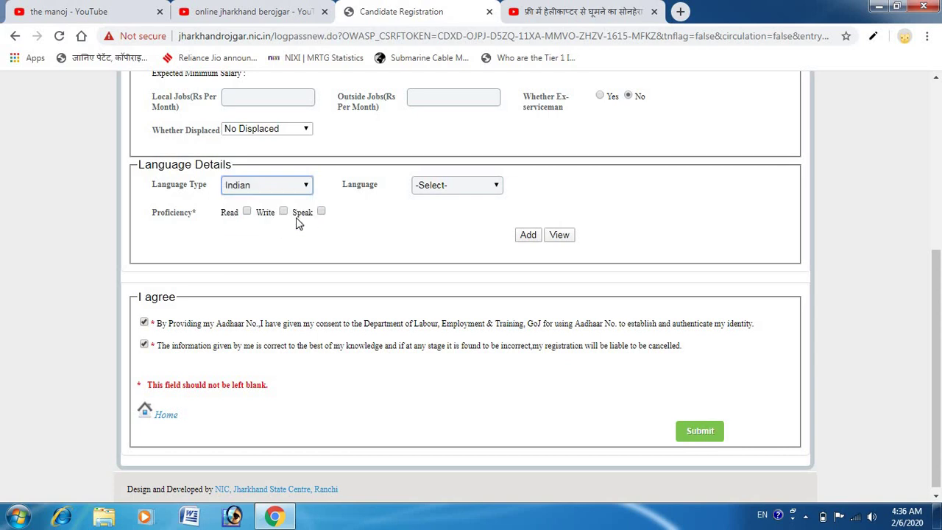
pyautogui.click(483, 186)
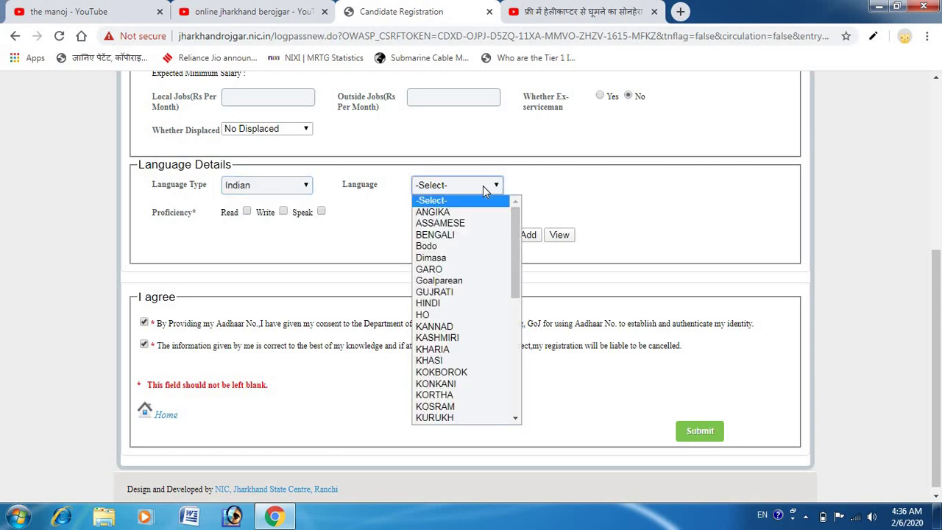
pyautogui.click(458, 304)
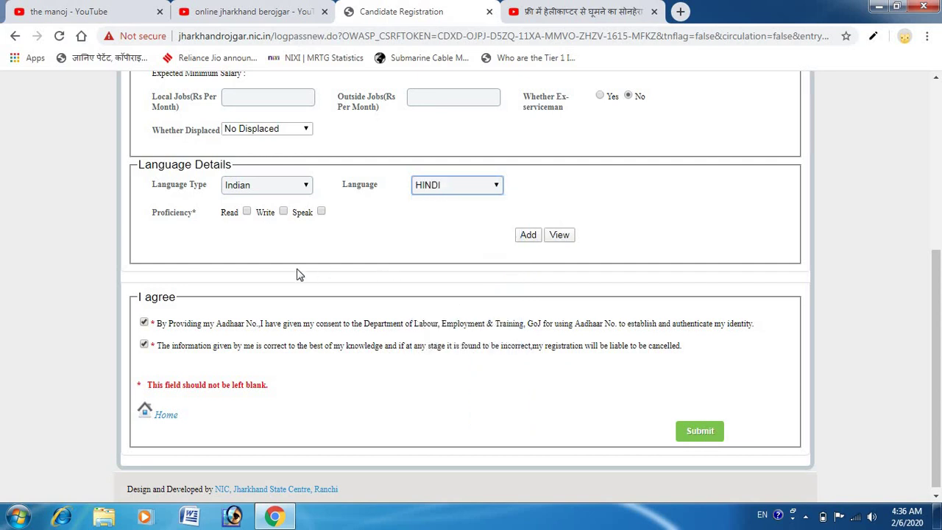
pyautogui.click(247, 211)
pyautogui.click(284, 213)
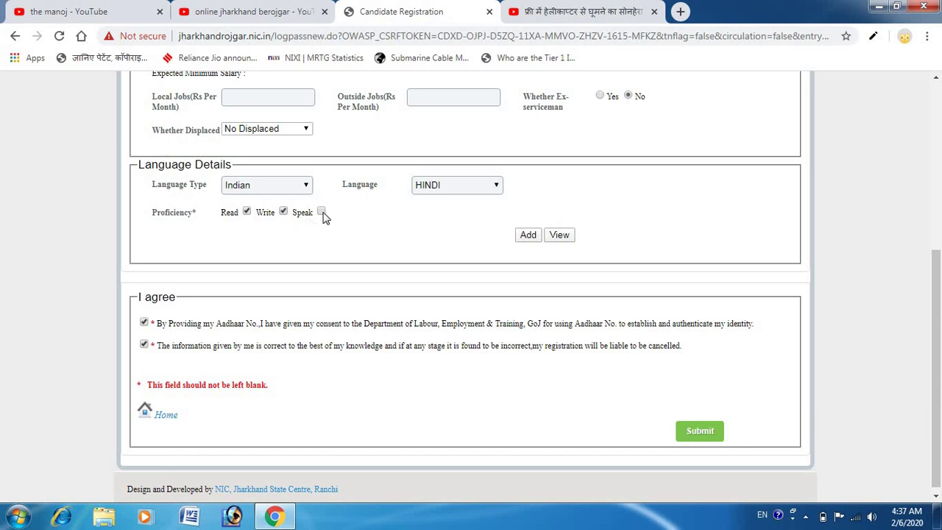
pyautogui.click(322, 212)
pyautogui.click(559, 240)
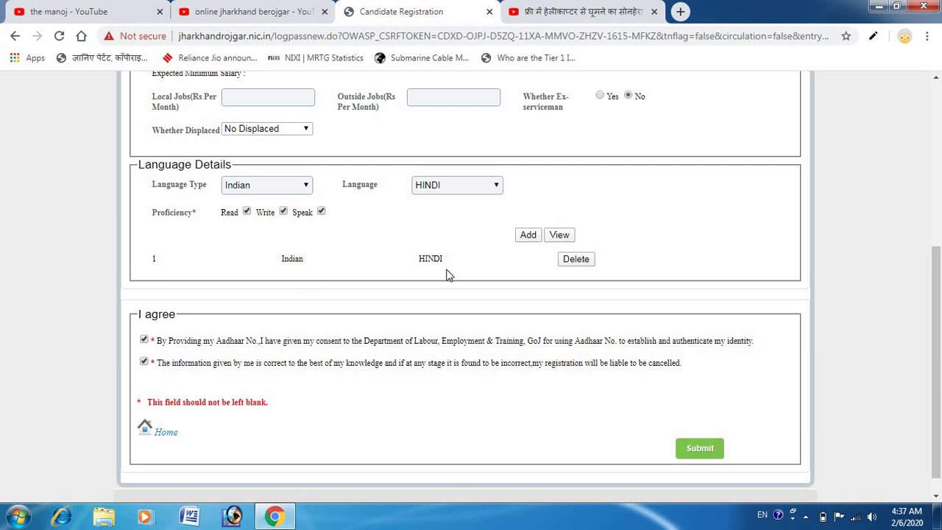
# Add BENGALI as a second Indian language with only read and speak proficiency and show the language list
pyautogui.click(307, 187)
pyautogui.click(466, 203)
pyautogui.click(482, 185)
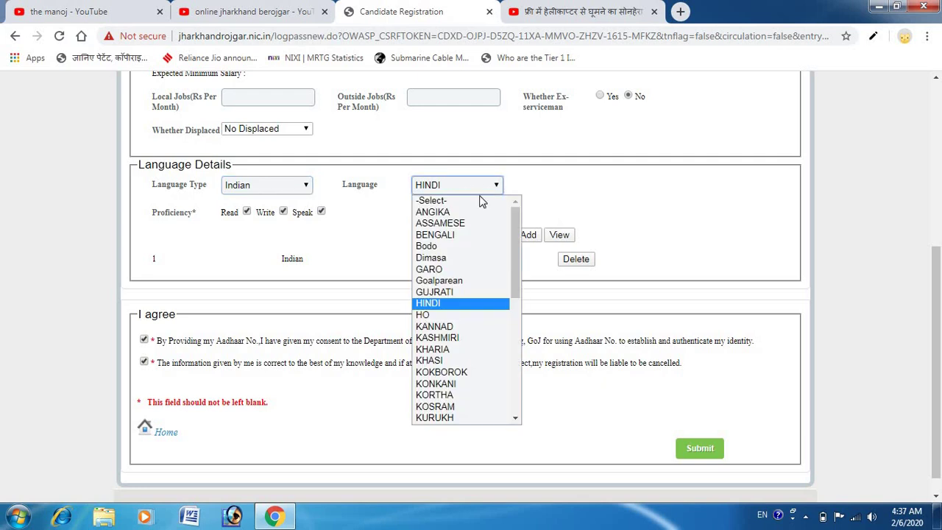
pyautogui.click(459, 236)
pyautogui.click(248, 213)
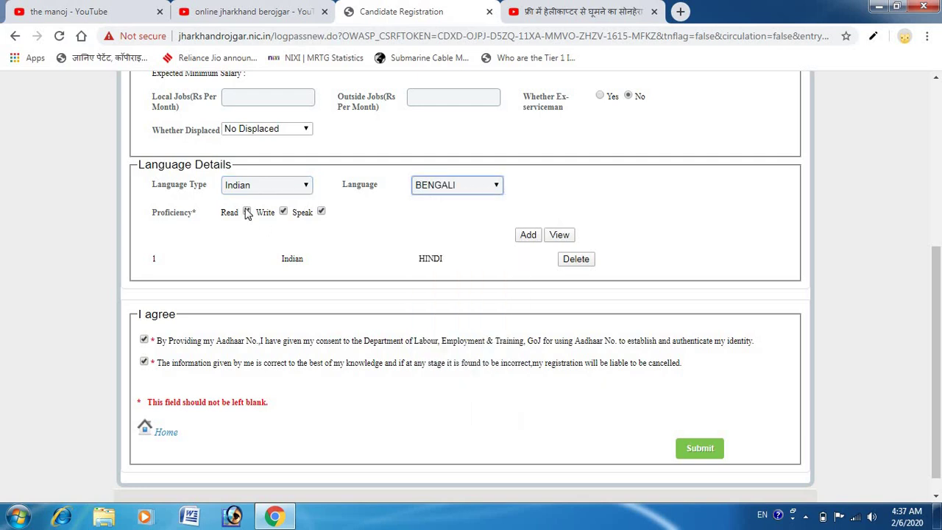
pyautogui.click(283, 211)
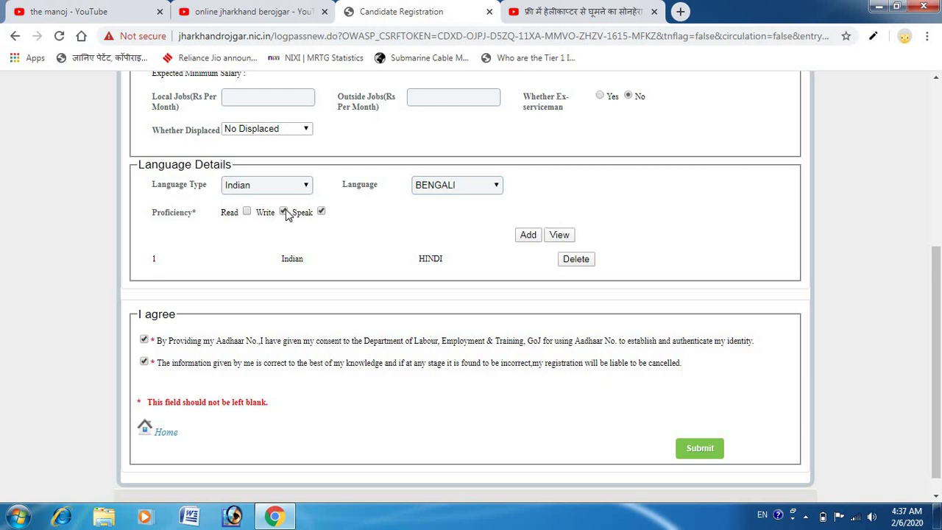
pyautogui.click(247, 213)
pyautogui.click(560, 235)
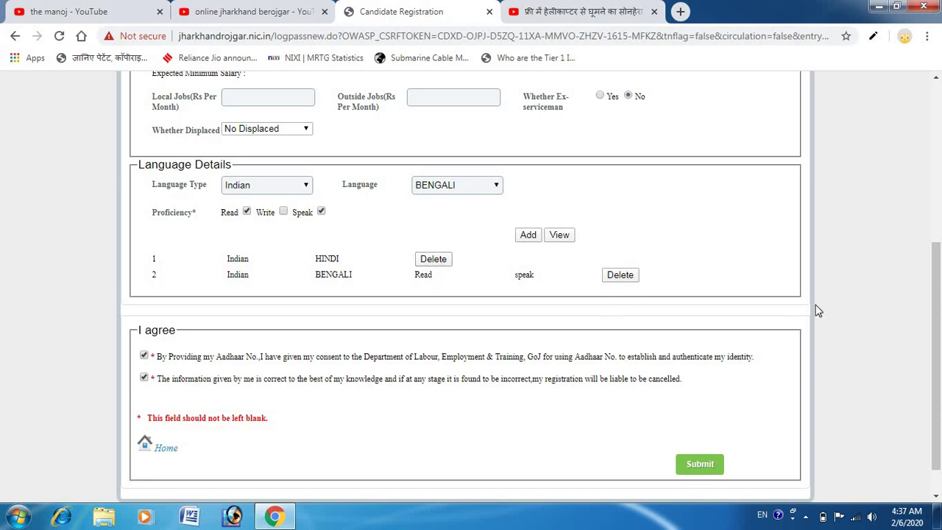
pyautogui.moveTo(940, 309); pyautogui.dragTo(939, 322)
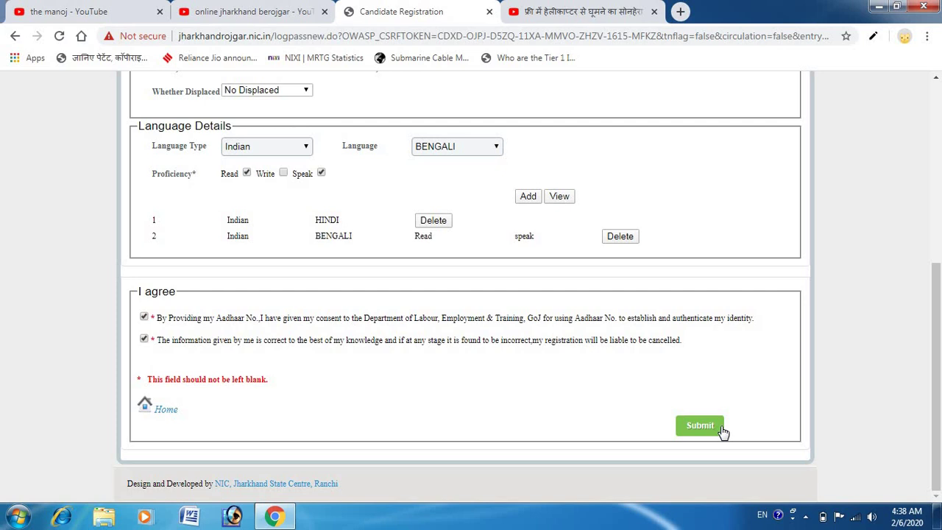
pyautogui.click(935, 79)
pyautogui.scroll(3, 935, 80)
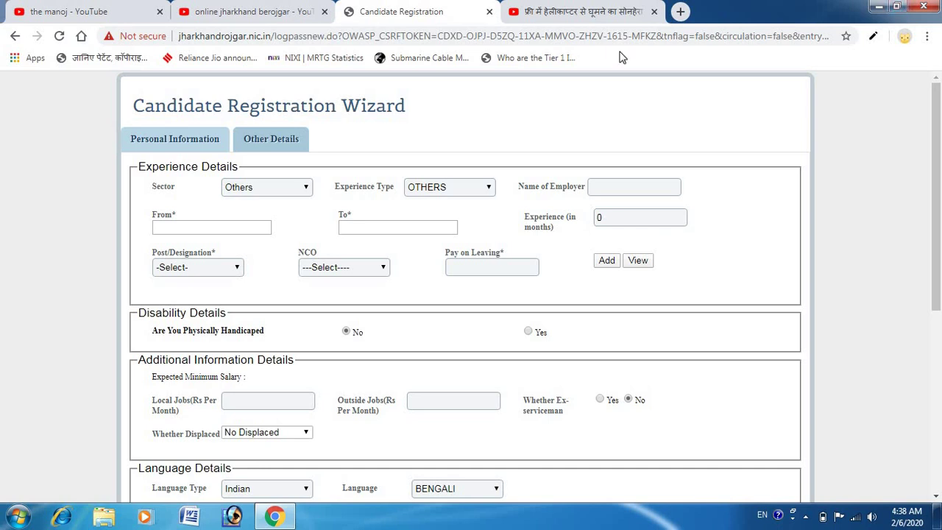
# Switch to the open YouTube video page and expand its description to review the listed video and social media links
pyautogui.click(593, 11)
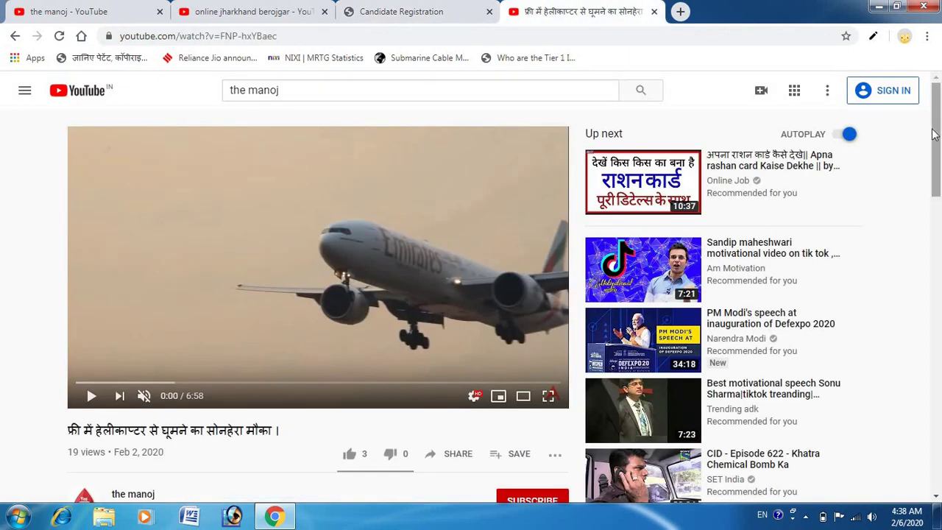
pyautogui.moveTo(934, 138); pyautogui.dragTo(932, 215)
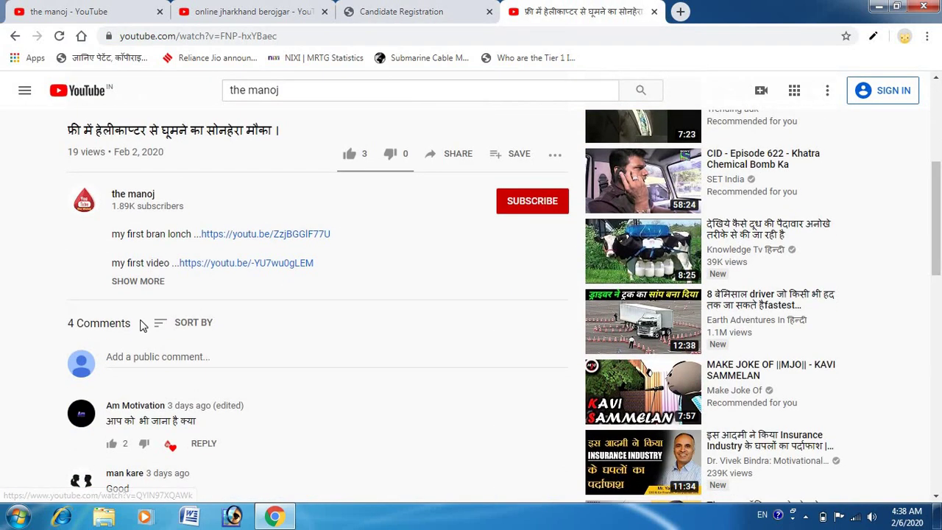
pyautogui.click(128, 283)
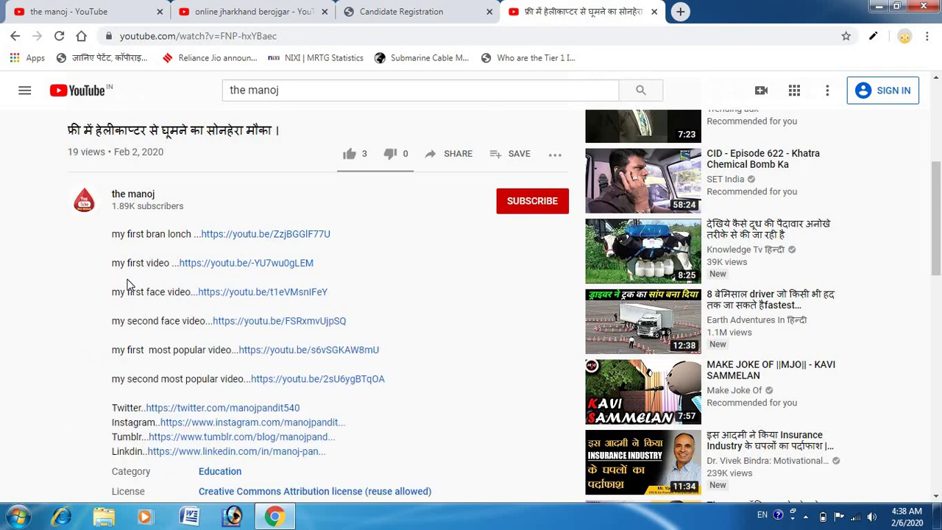
pyautogui.click(371, 13)
pyautogui.click(563, 11)
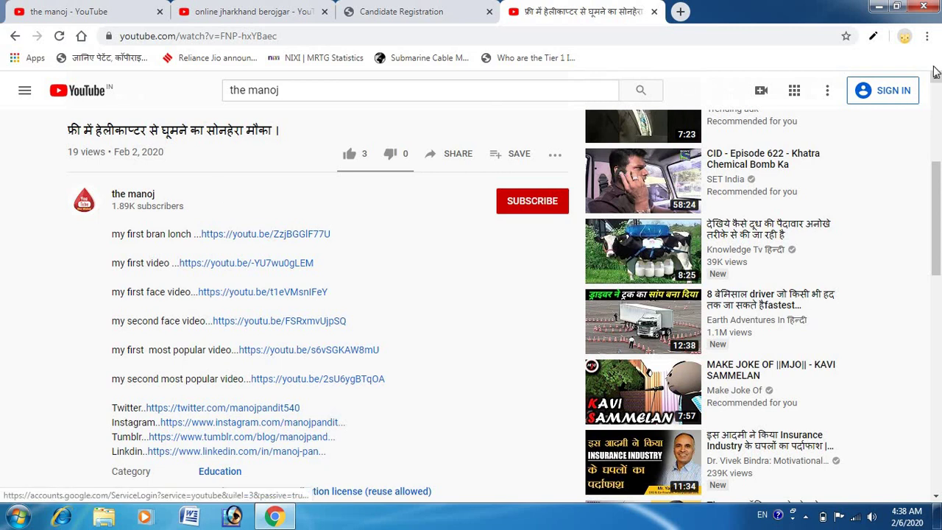
pyautogui.scroll(4, 935, 81)
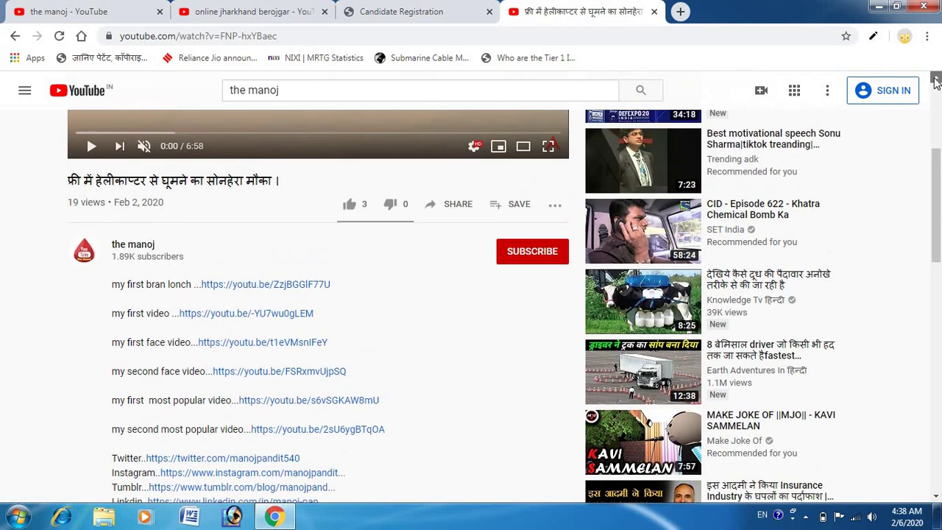
pyautogui.scroll(1, 934, 80)
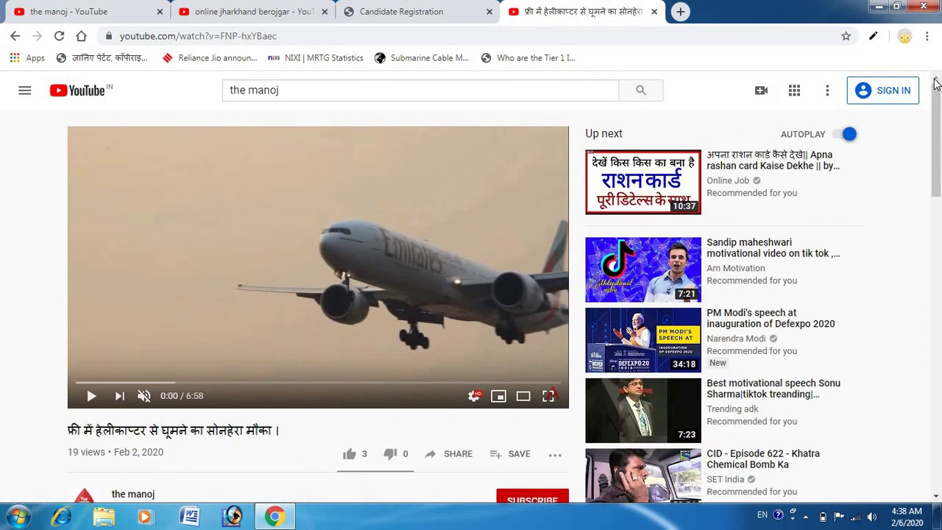